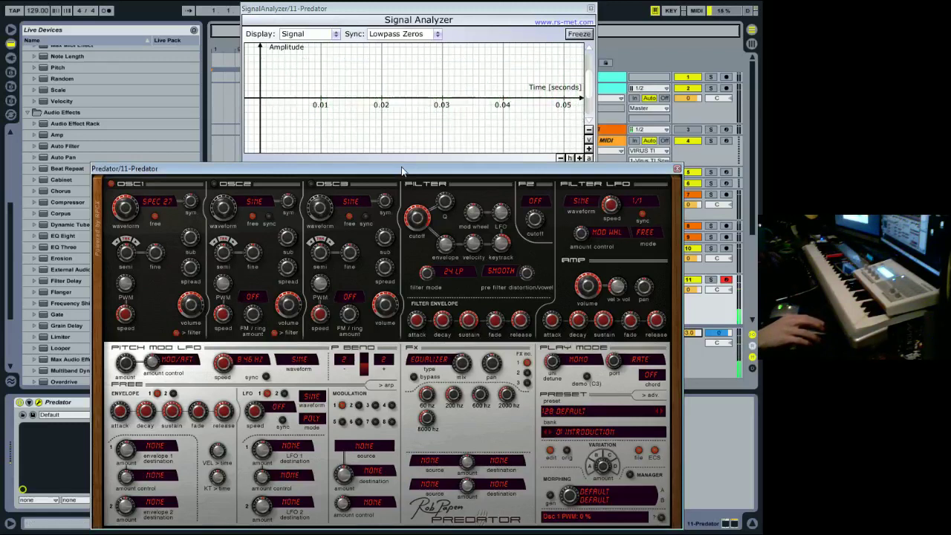
- Load the default preset and set oscillator 1's waveform to Saw
left_click(594, 420)
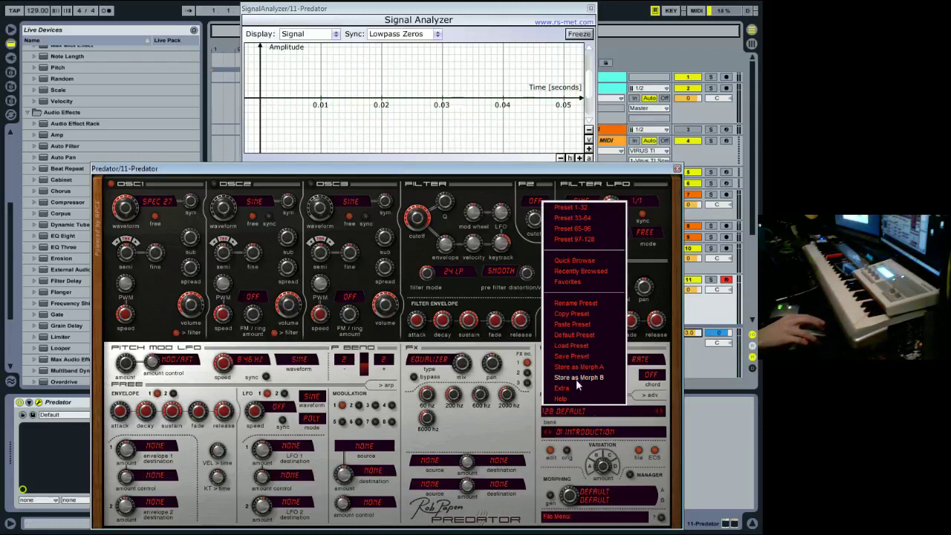
left_click(585, 338)
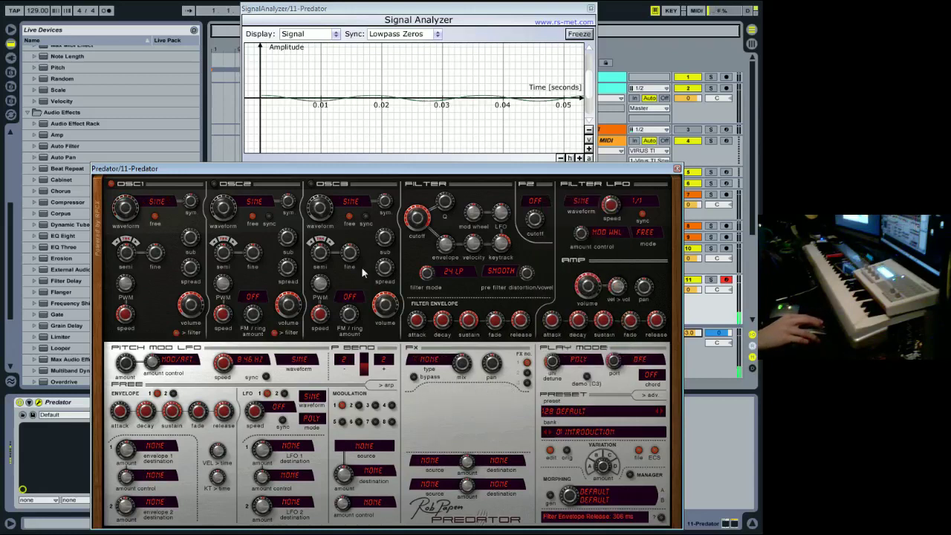
left_click(154, 202)
mouse_move(162, 235)
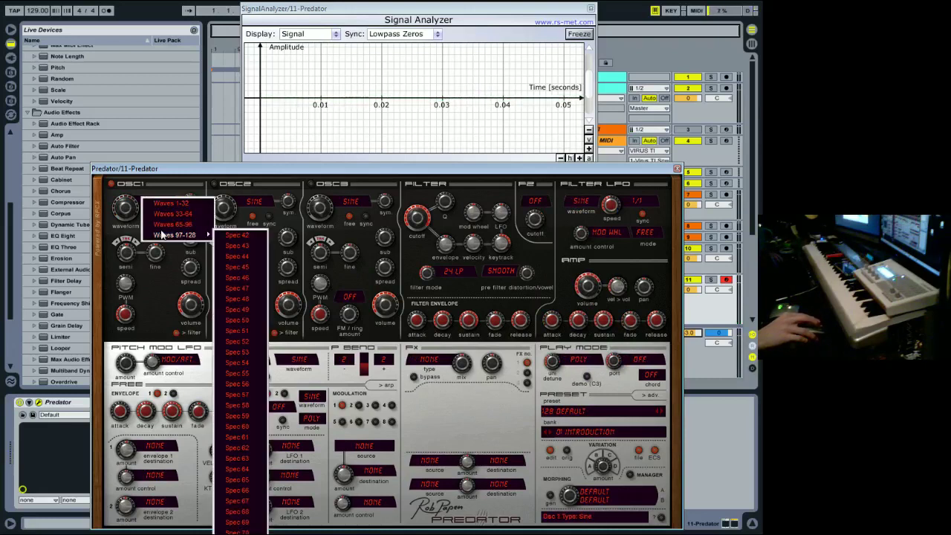
mouse_move(215, 205)
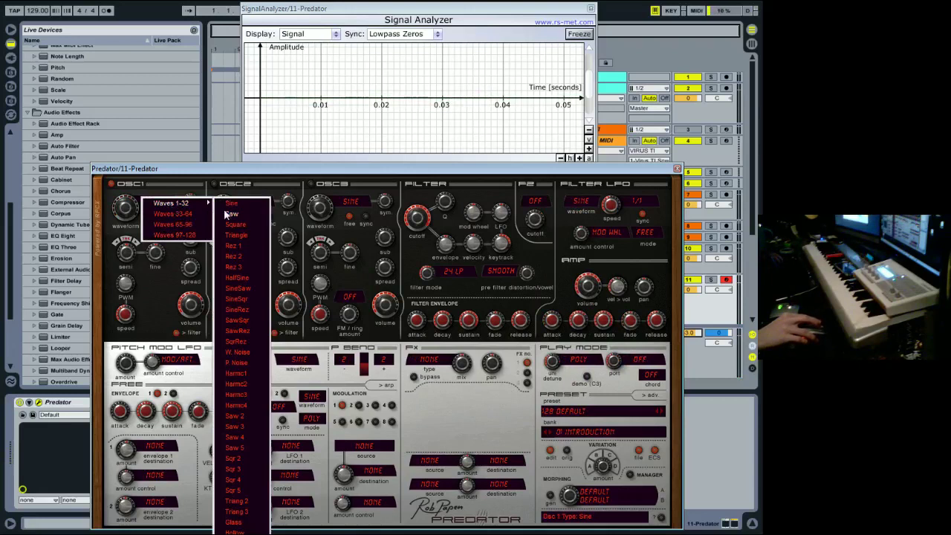
left_click(234, 214)
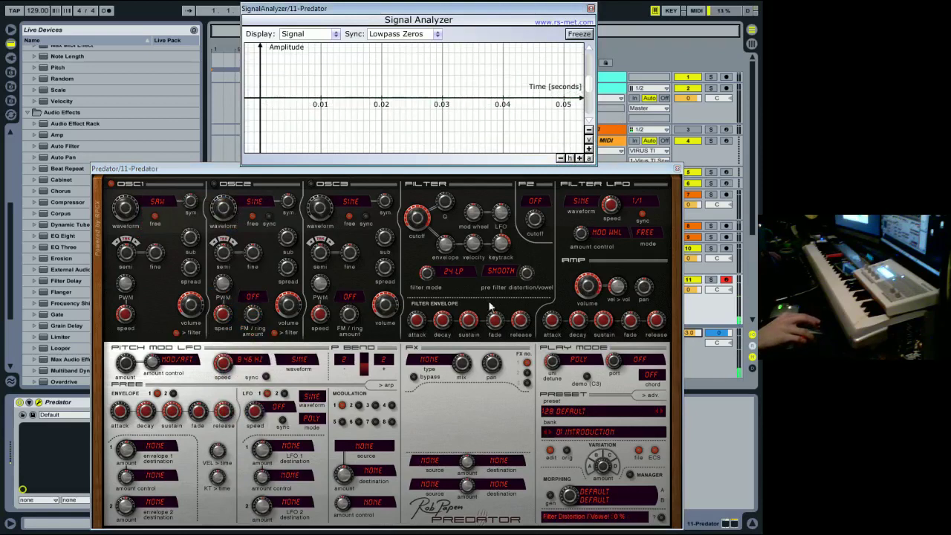
- Set effect 1 to Distort and adjust its saturation and rect amounts
left_click(448, 365)
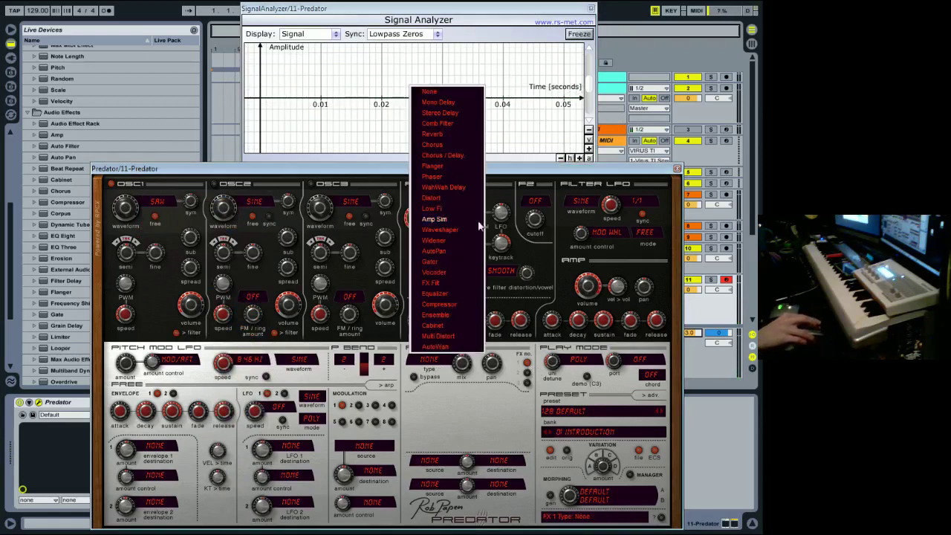
left_click(451, 197)
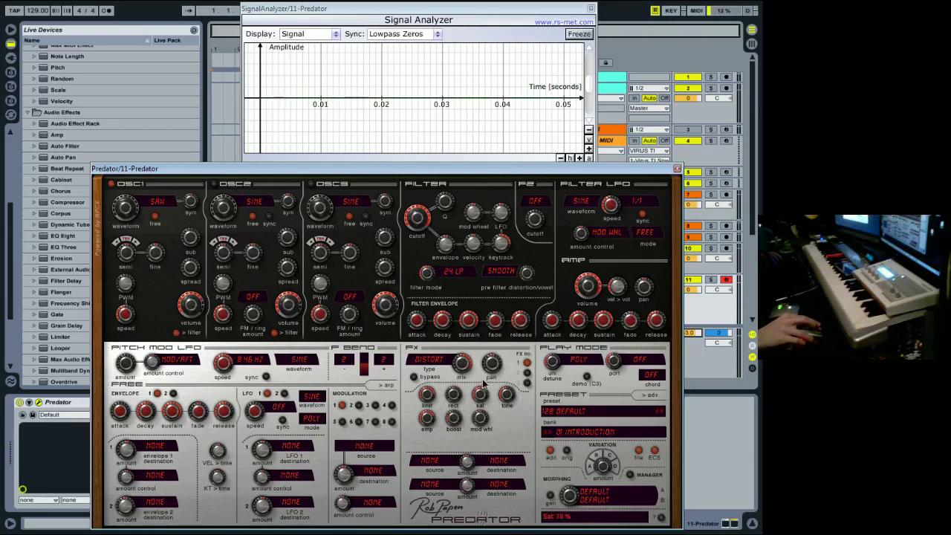
left_click_drag(479, 394, 480, 385)
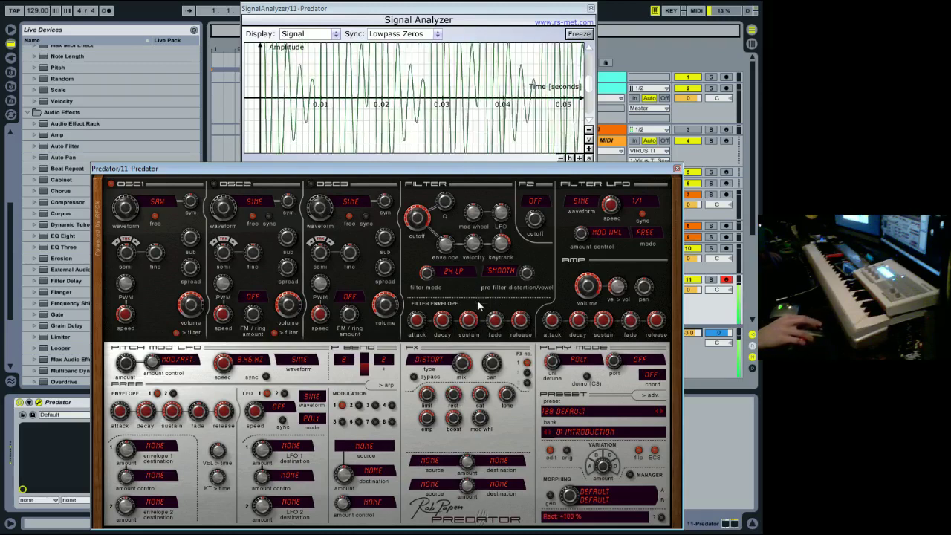
left_click_drag(455, 400, 448, 461)
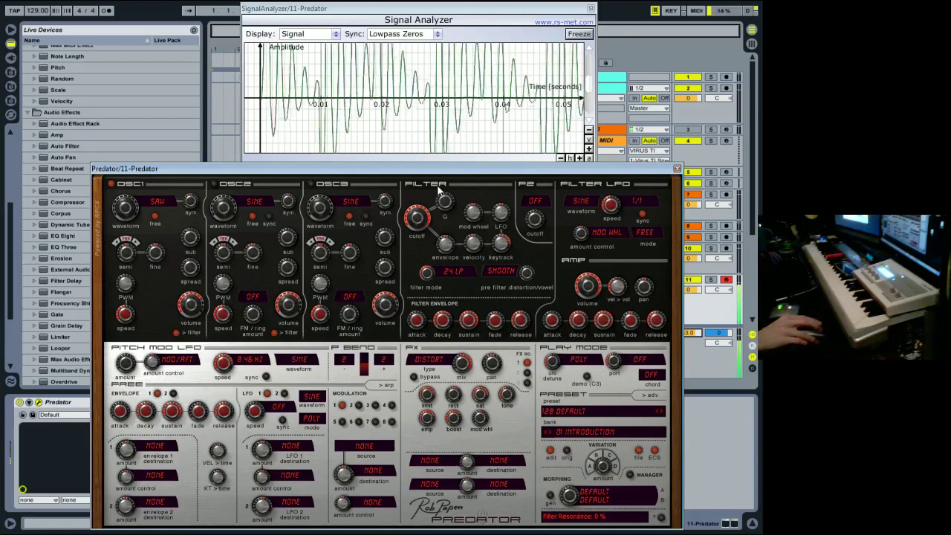
- Set effect 2 to Equalizer and boost its 60 Hz band by about 11 dB
double_click(429, 359)
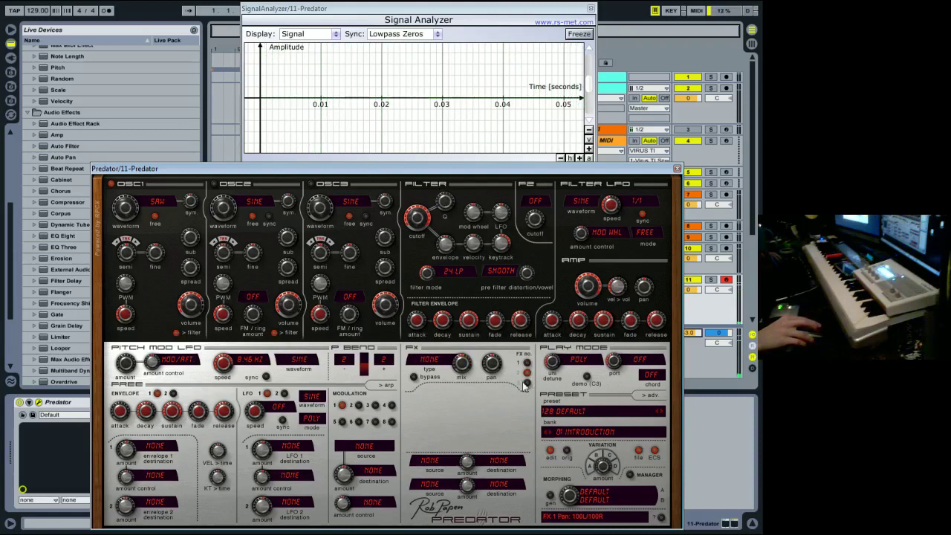
left_click(435, 364)
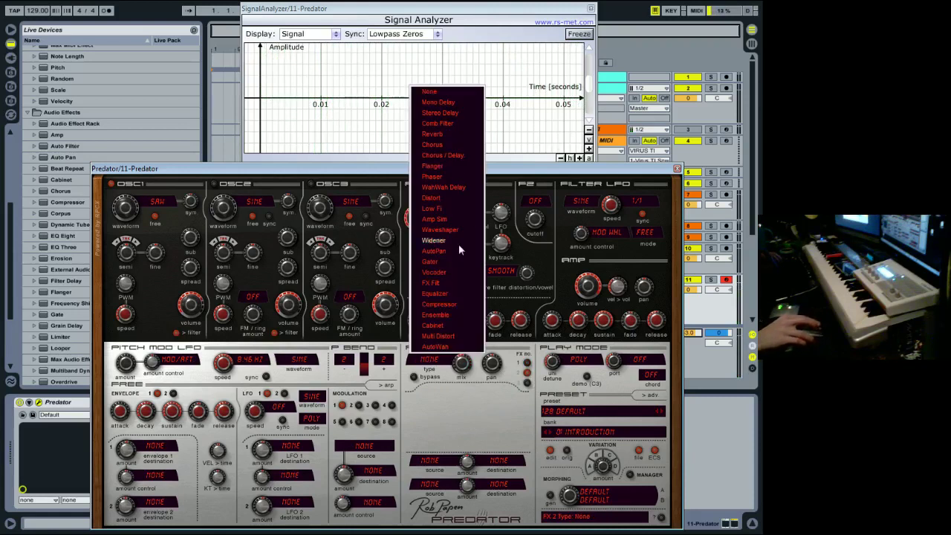
left_click(442, 294)
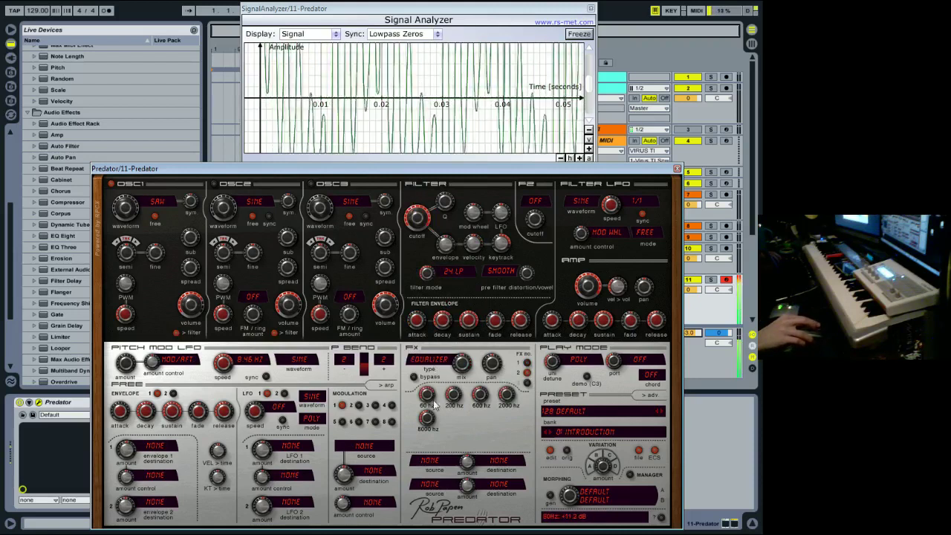
left_click_drag(429, 398, 488, 401)
- Set effect 3 to Chorus / Delay with 0 % width and an adjusted speed, and switch on the effects bypass
left_click(527, 384)
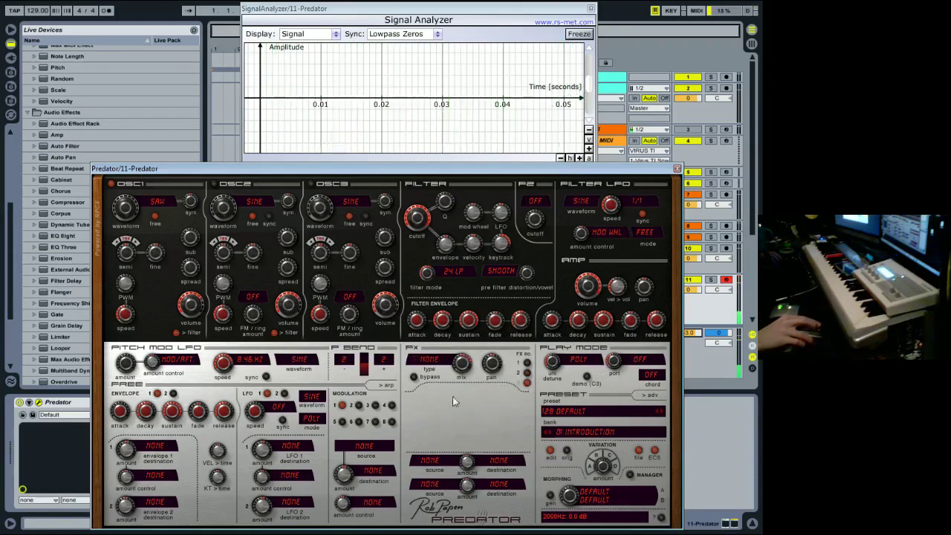
left_click(439, 363)
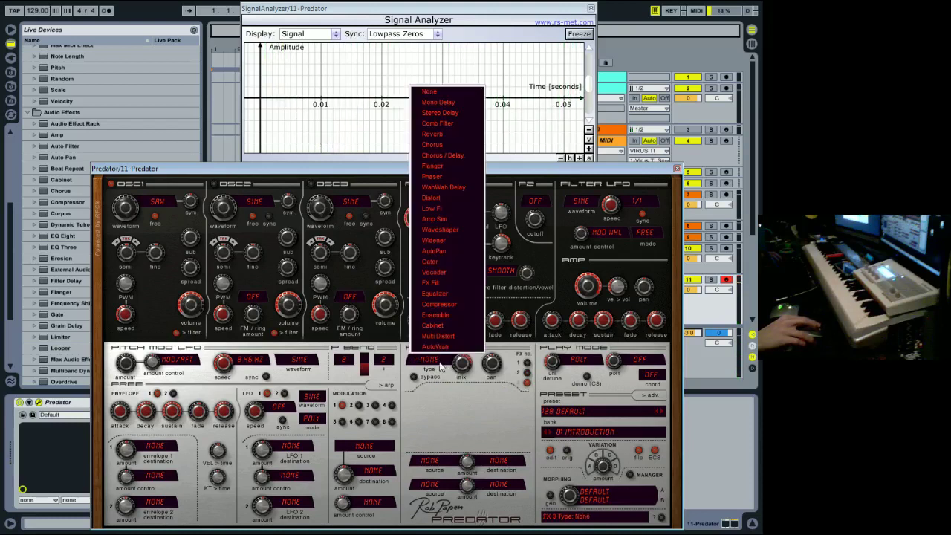
left_click(450, 155)
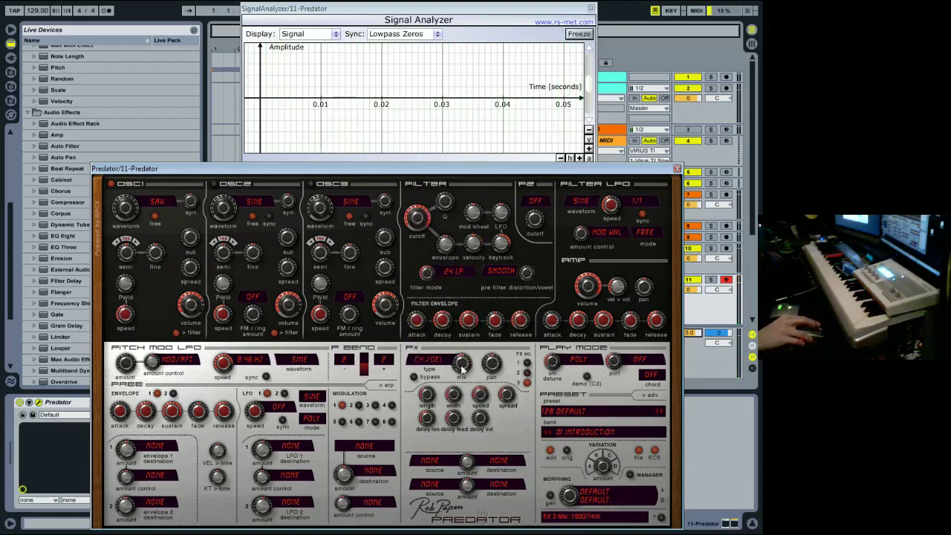
left_click_drag(454, 394, 445, 407)
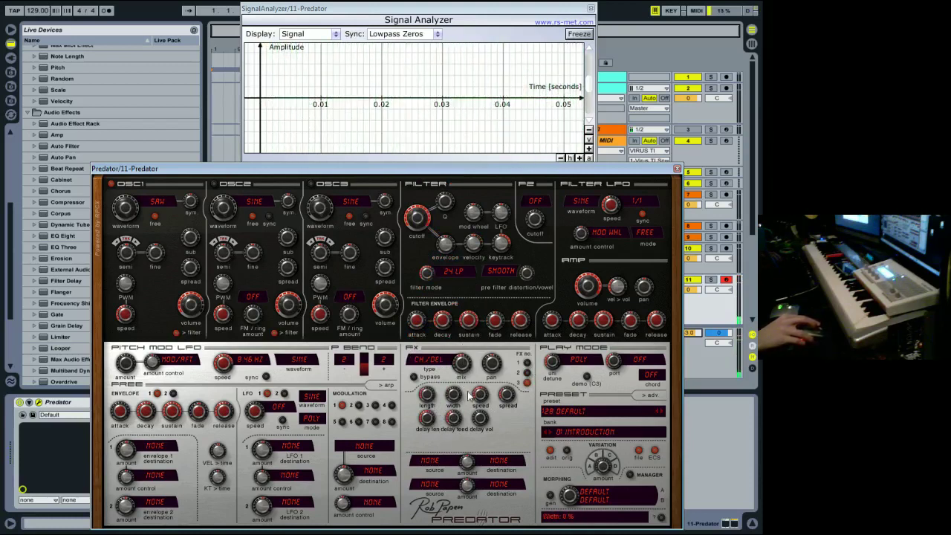
left_click_drag(486, 409, 487, 392)
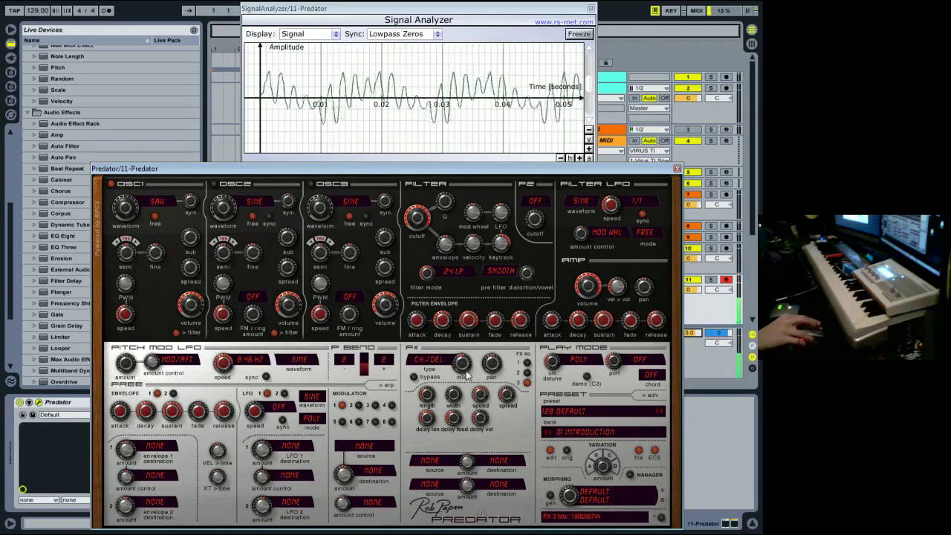
left_click(430, 361)
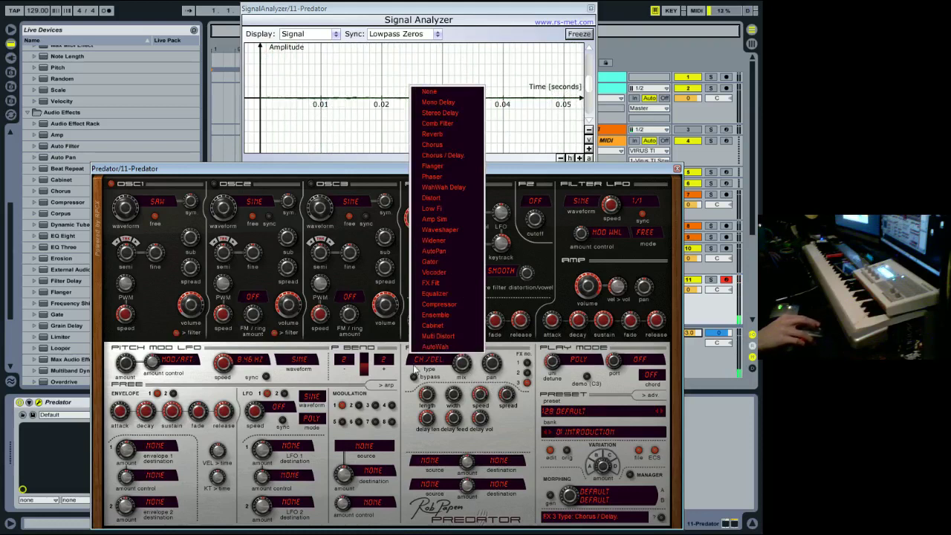
left_click(419, 379)
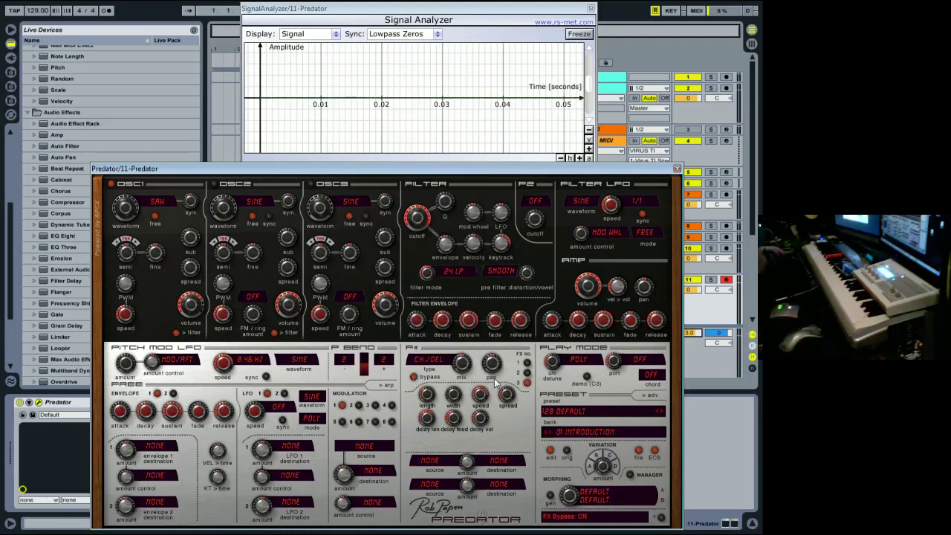
- Set the play mode to Mono and adjust the mix of the Chorus / Delay effect
left_click(578, 361)
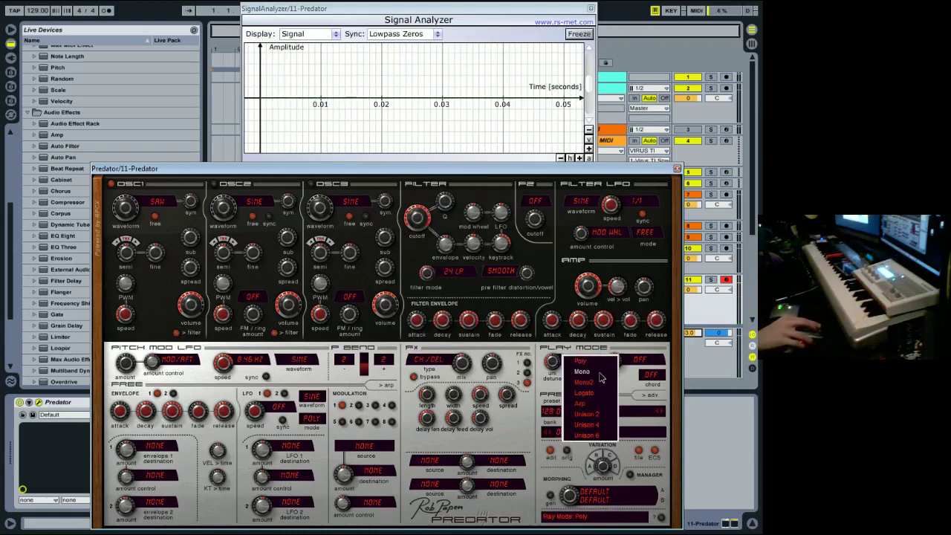
left_click(599, 371)
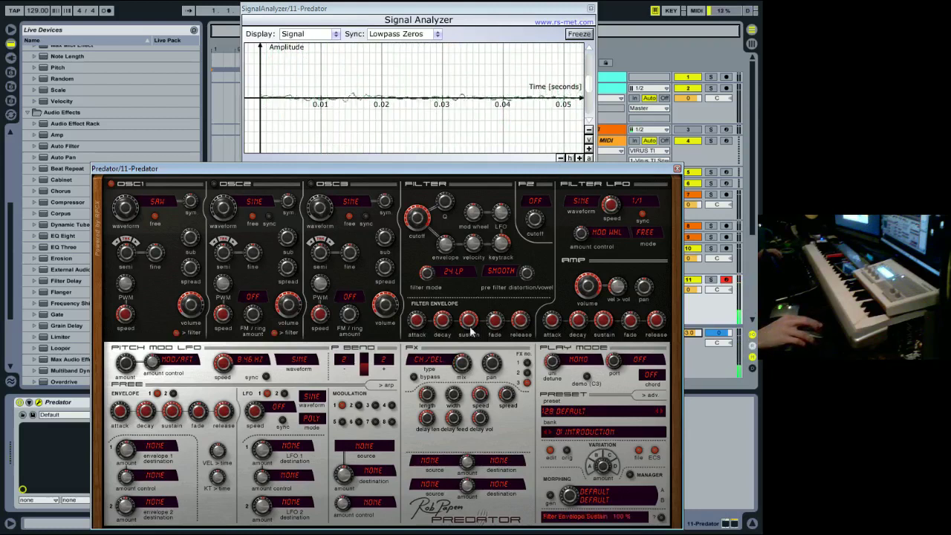
left_click_drag(471, 365, 472, 359)
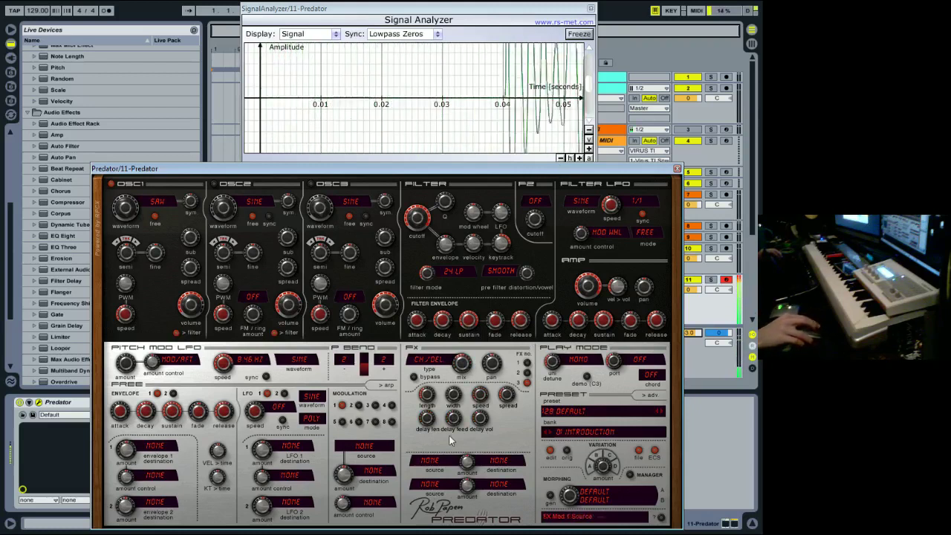
left_click_drag(460, 367, 460, 364)
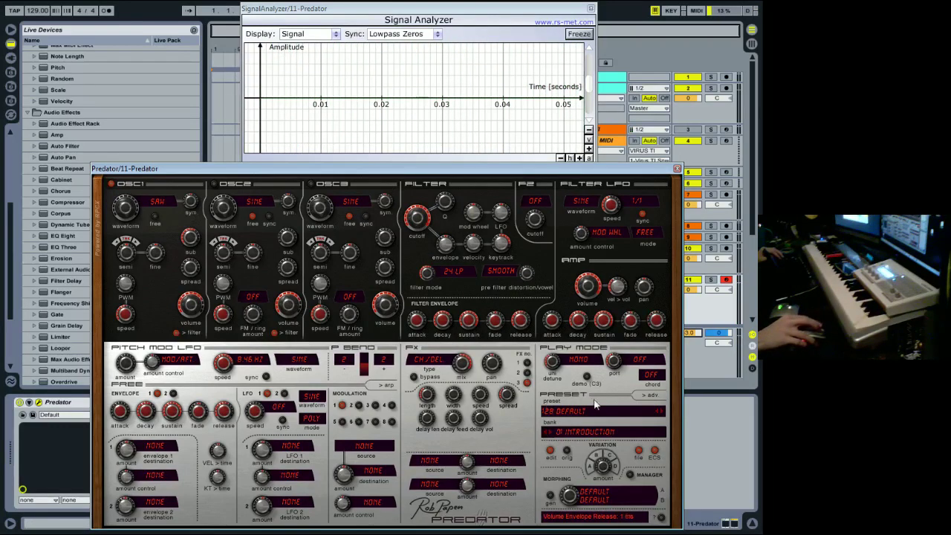
- Reset the synth to the default preset and set the waveforms of oscillators 2 and 3 to Saw
left_click(602, 418)
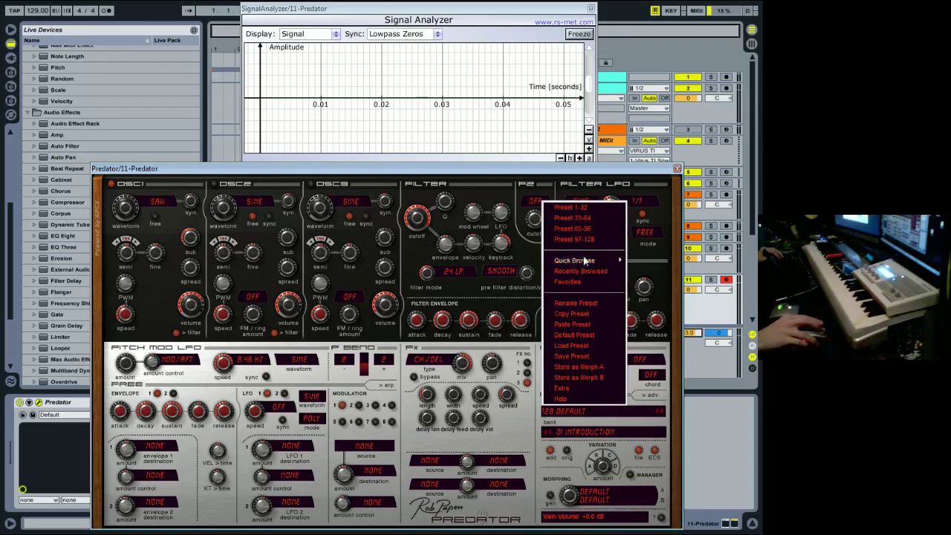
left_click(576, 333)
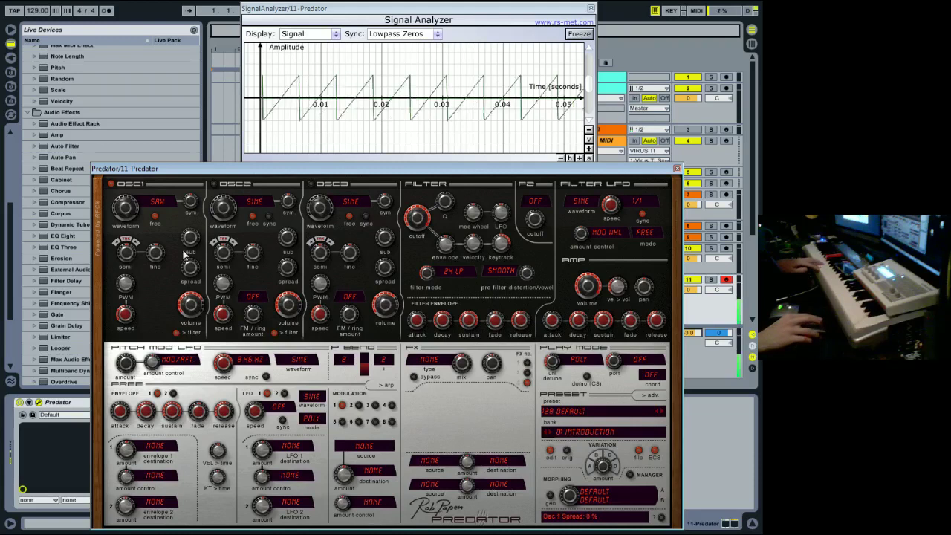
left_click(251, 202)
mouse_move(252, 202)
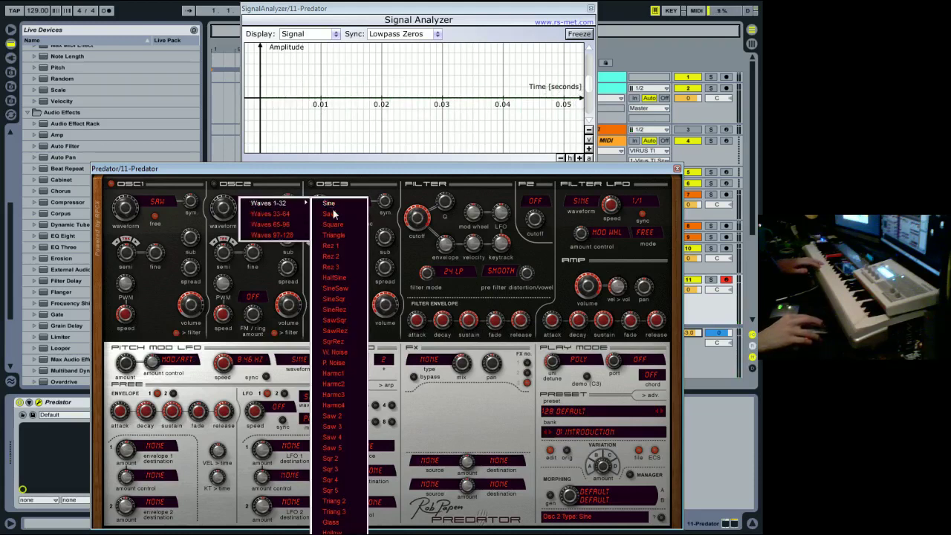
left_click(330, 205)
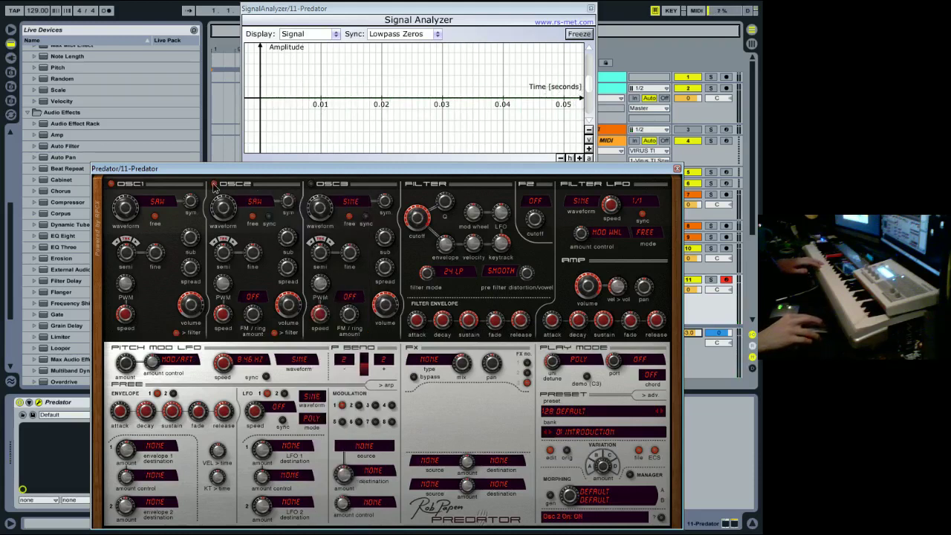
left_click(336, 203)
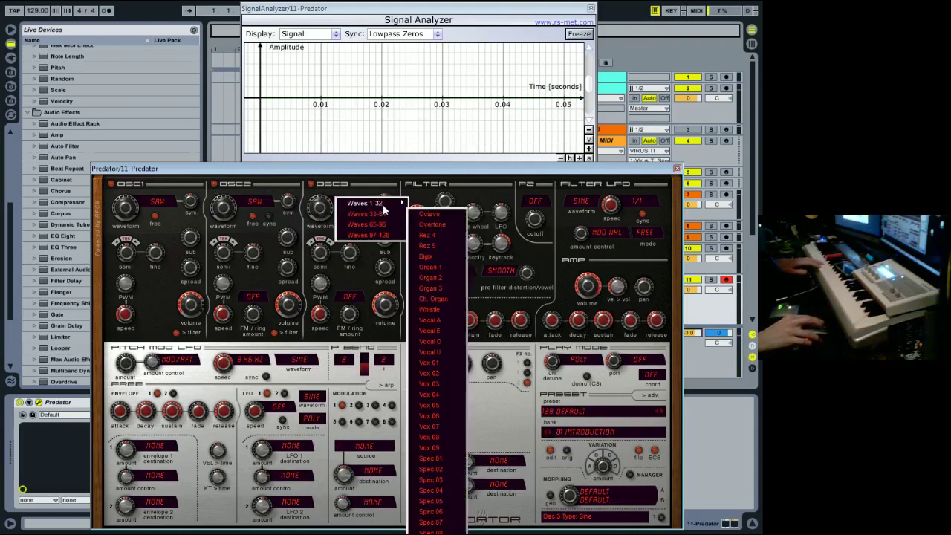
left_click(420, 214)
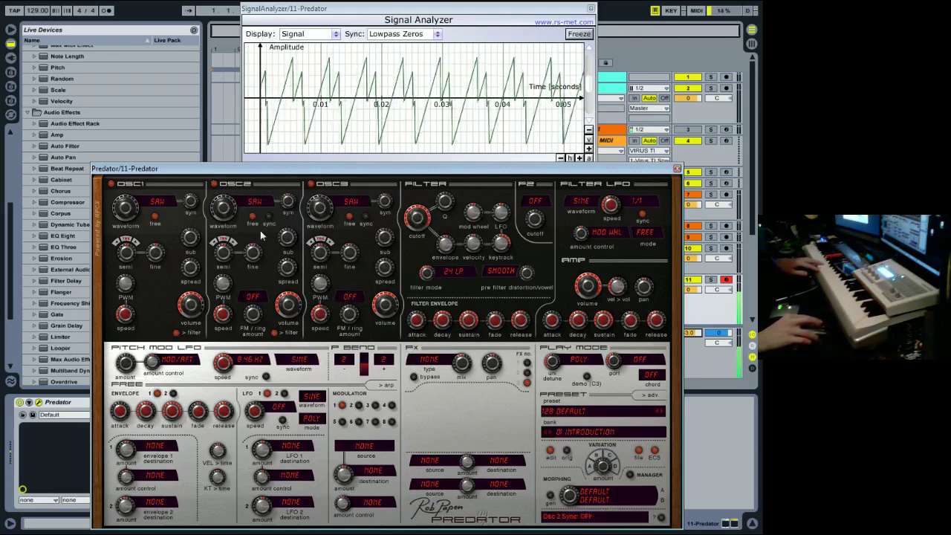
- Try oscillator 3's sync on and off, and adjust its fine tuning to detune it
left_click(366, 217)
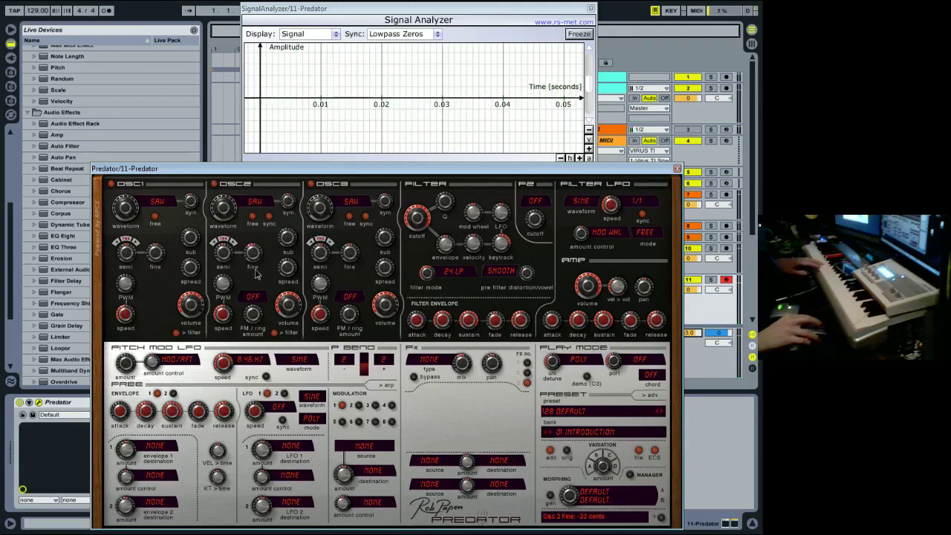
left_click(365, 217)
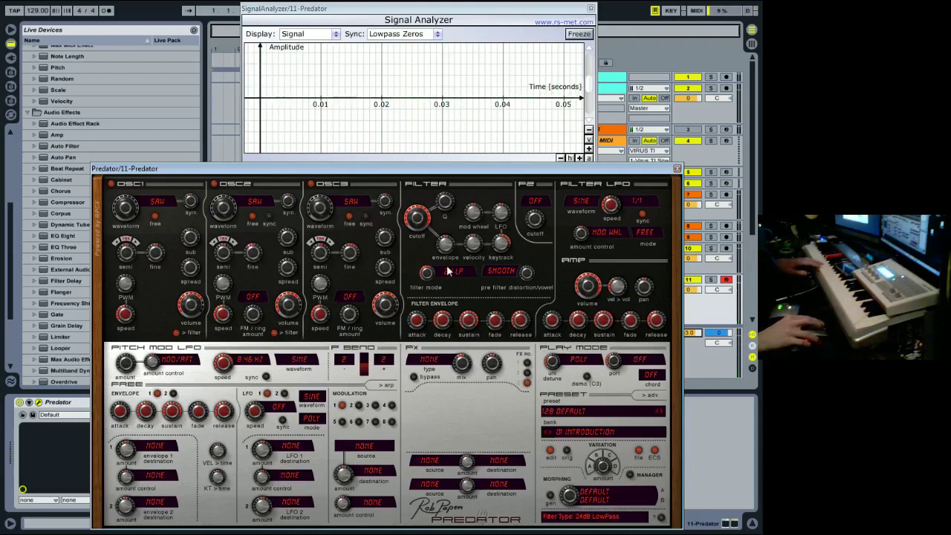
left_click_drag(350, 258, 352, 252)
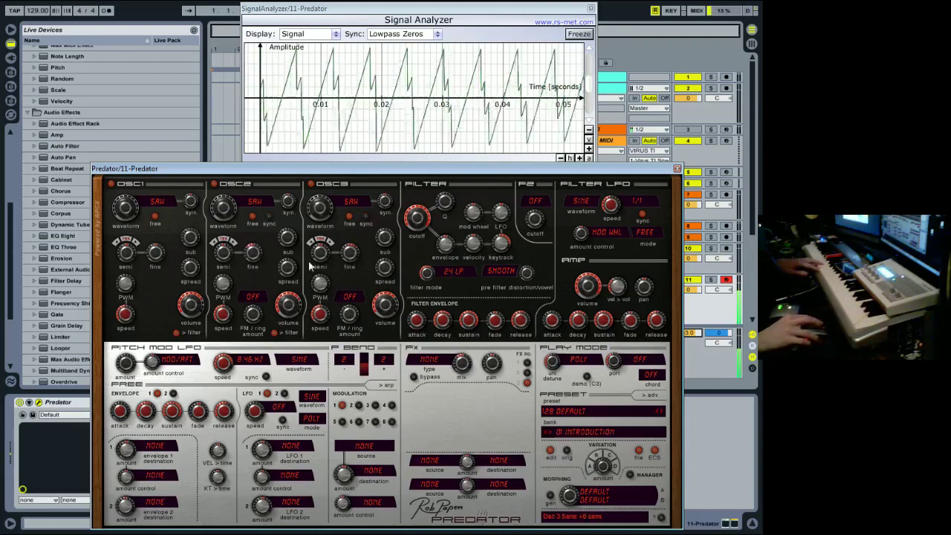
- Set effect 3 to Reverb and raise the filter cutoff until the filter is fully open
left_click(429, 359)
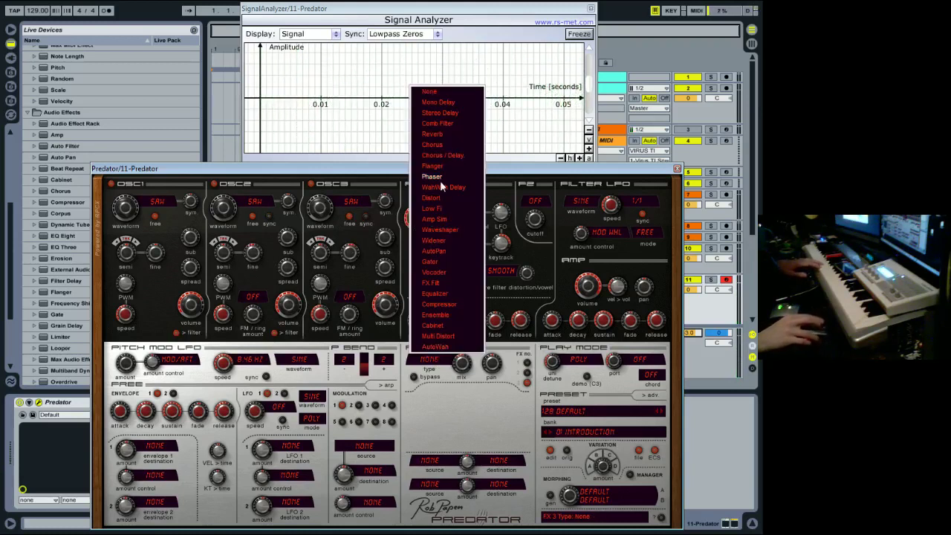
left_click(431, 134)
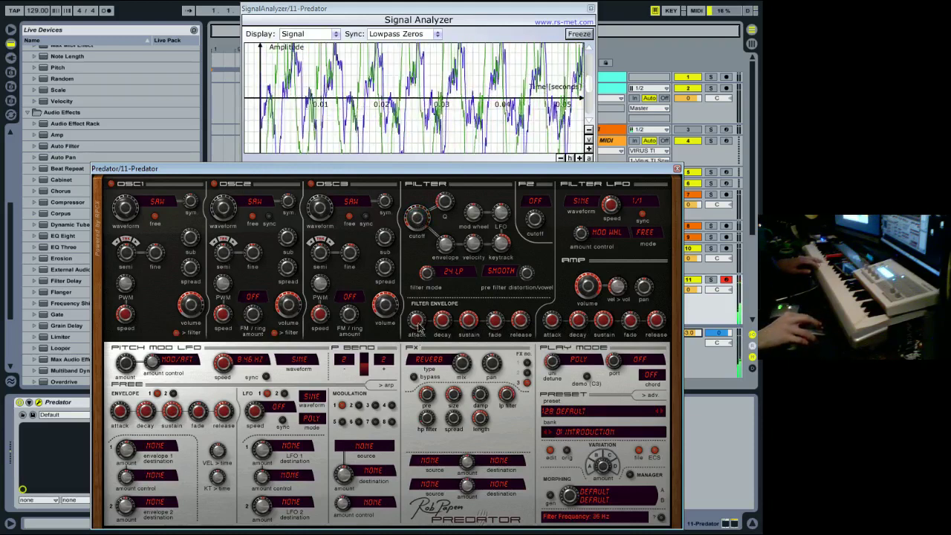
left_click_drag(420, 281, 438, 141)
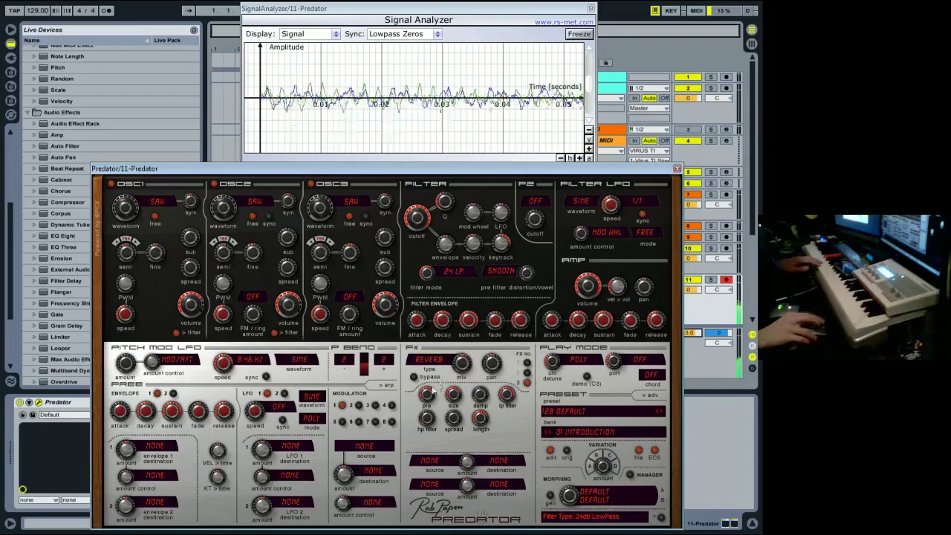
left_click(419, 360)
left_click(494, 429)
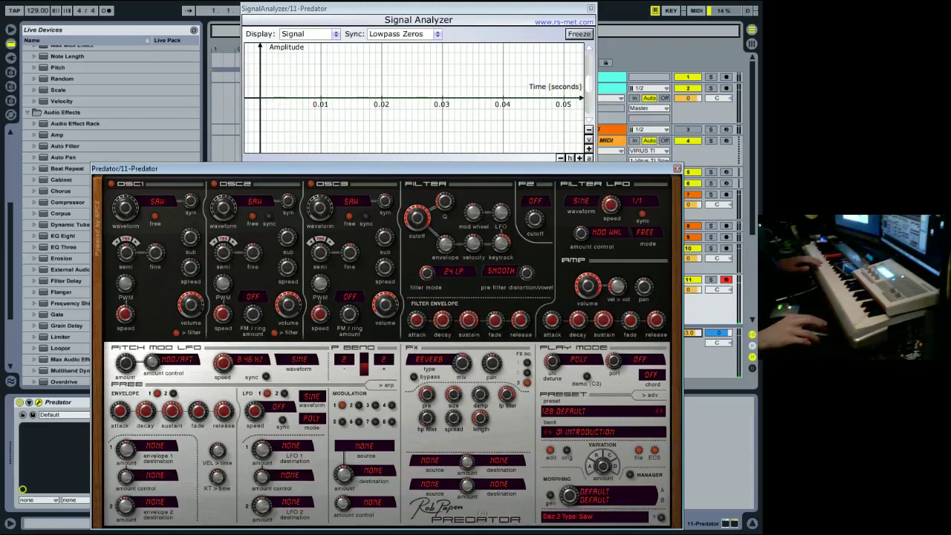